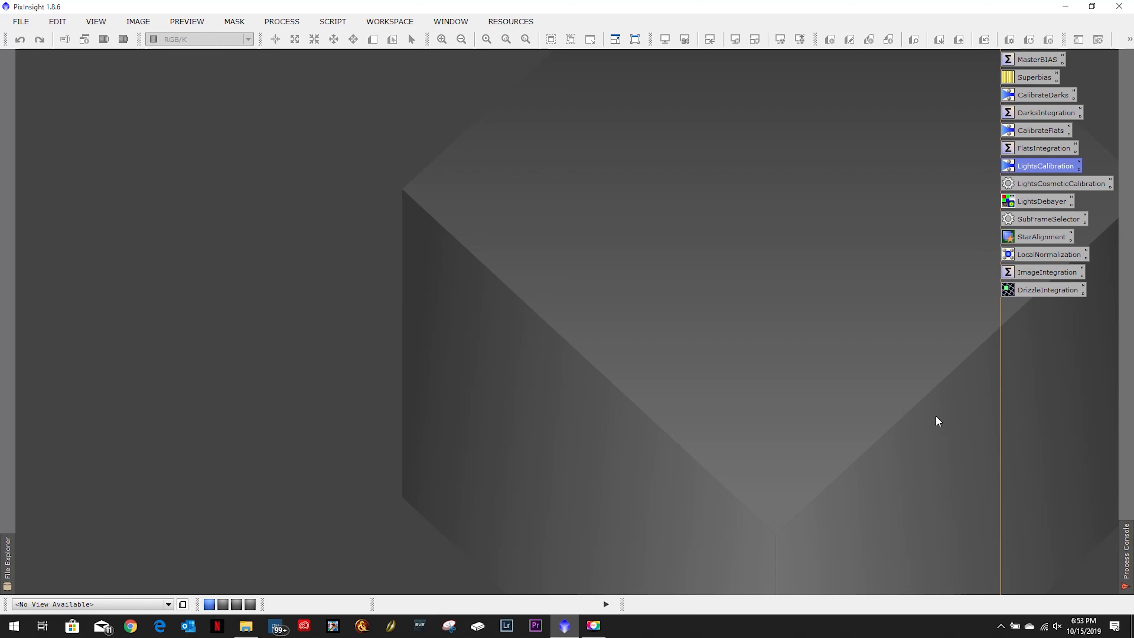
# - Open the saved LightsCalibration process and replace its target frames with all the approved NGC6888 Crescent Nebula light frames
pyautogui.doubleClick(1048, 166)
pyautogui.click(637, 175)
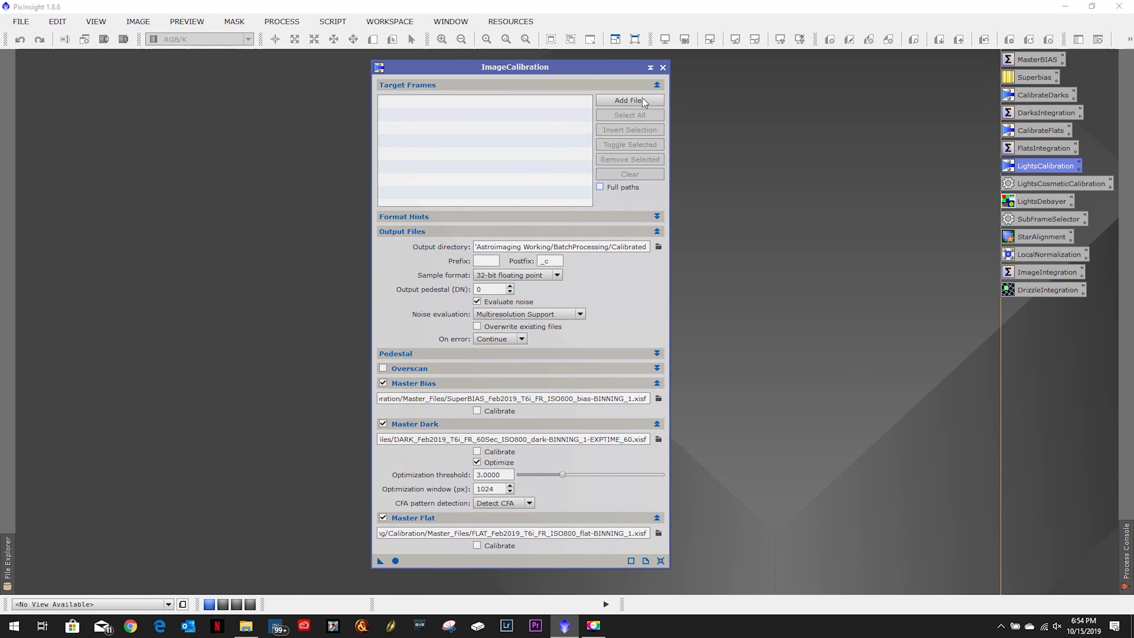
pyautogui.click(638, 99)
pyautogui.hotkey('ctrl', 'a')
pyautogui.click(705, 487)
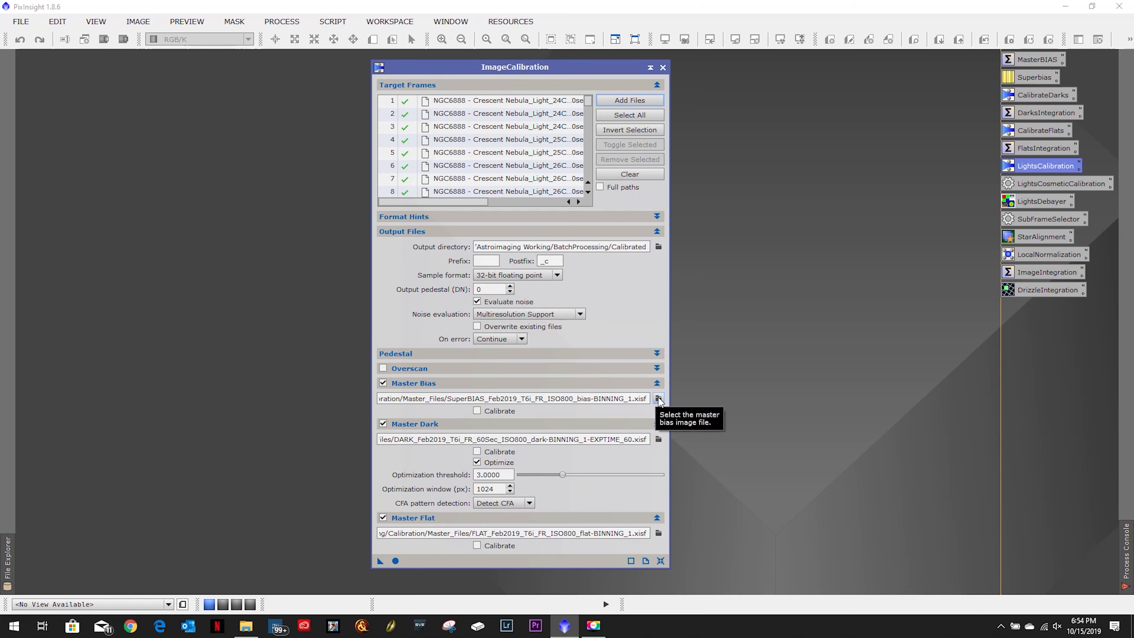
# - Set the master bias to SUPERBIAS_Sept2019_ISO800_T6i.xisf from the Astroimaging Working/Calibration folder on drive E
pyautogui.click(658, 398)
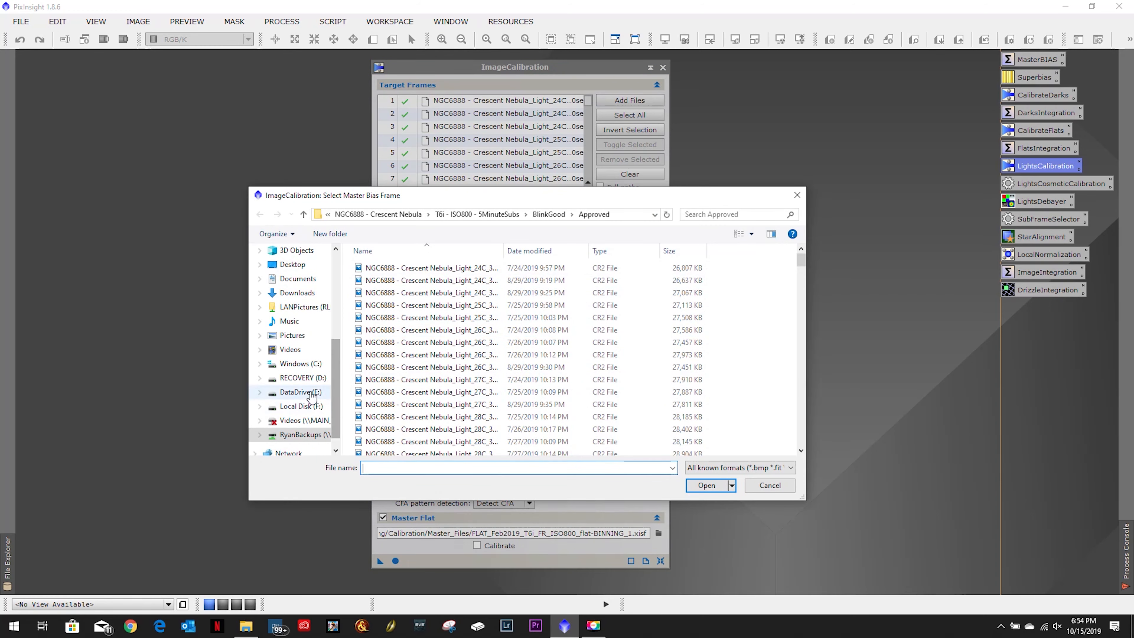
pyautogui.click(301, 392)
pyautogui.doubleClick(397, 268)
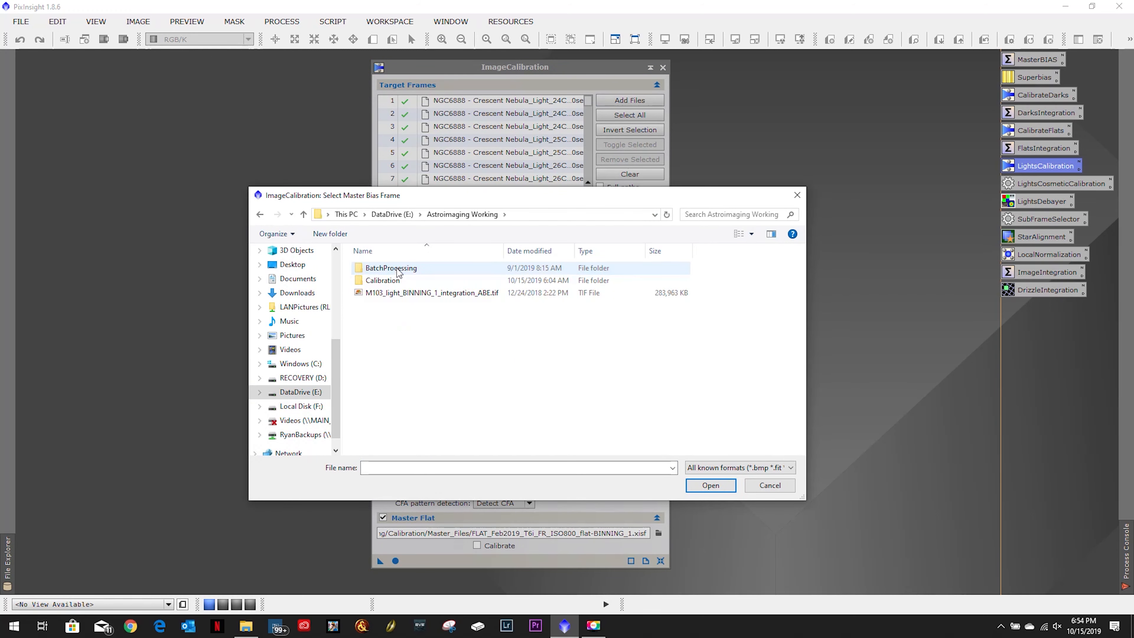
pyautogui.doubleClick(399, 281)
pyautogui.doubleClick(422, 355)
# - Set the master dark to DARK_Sept2019_ISO800_5MinuteSubs_T6i.xisf from the Calibration folder
pyautogui.click(661, 441)
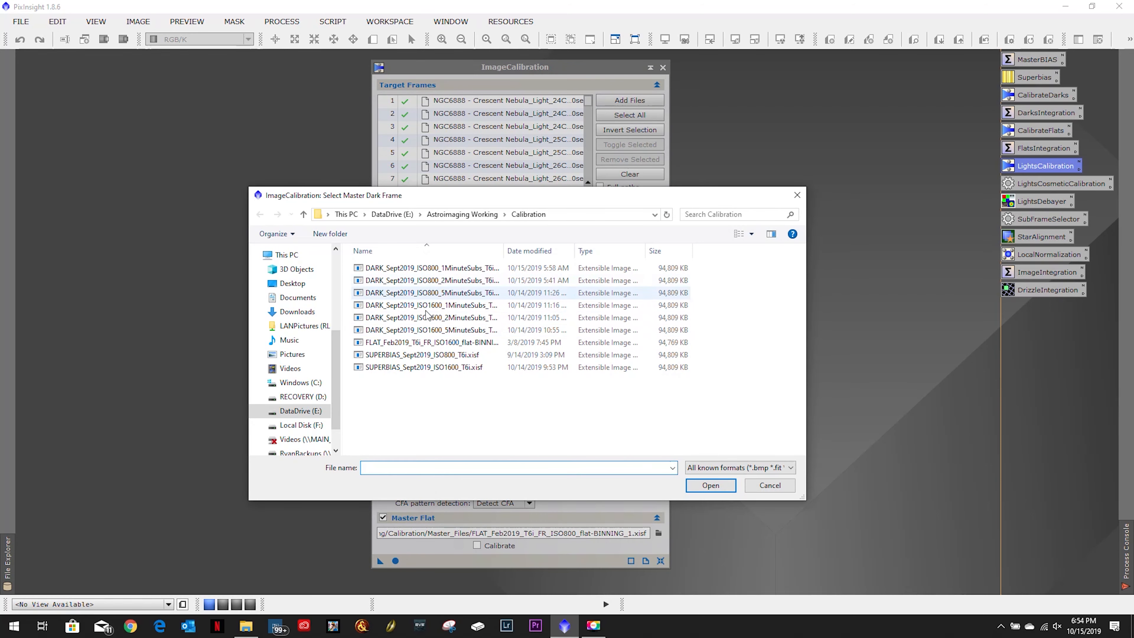
pyautogui.click(433, 293)
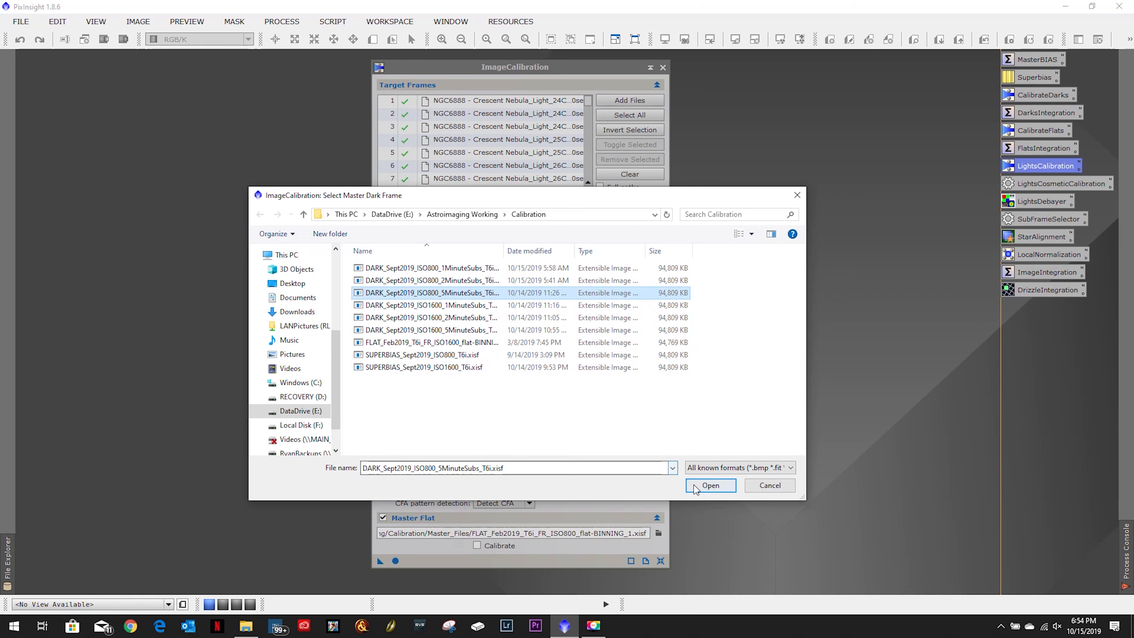
pyautogui.click(710, 486)
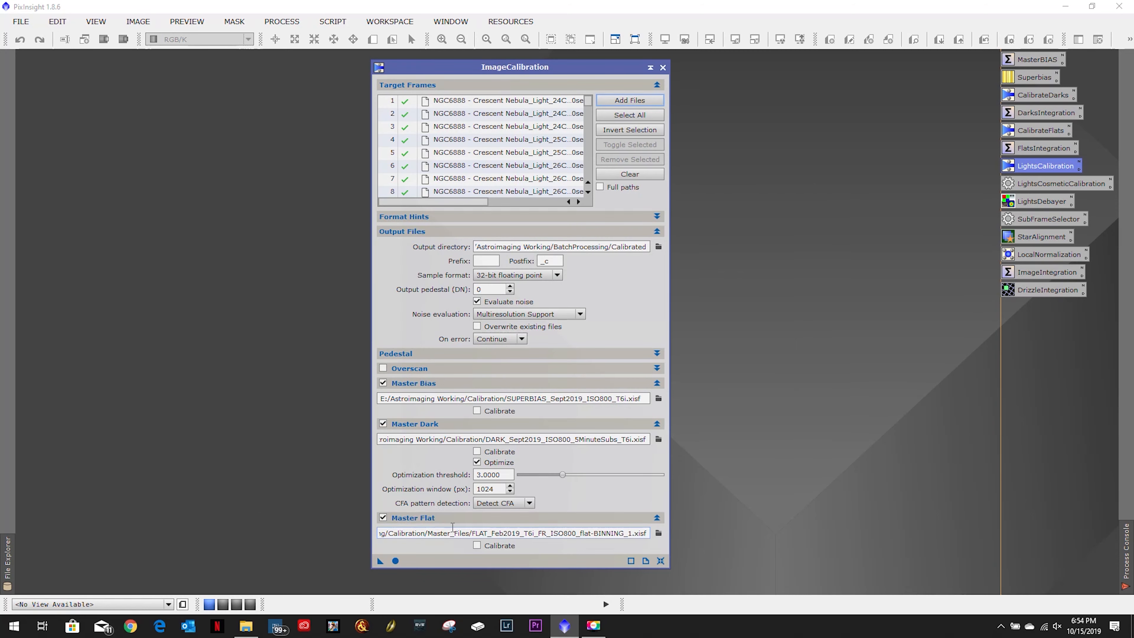
# - Set the master flat to FLAT_Feb2019_T6i_FR_ISO1600_flat-BINNING_1.xisf and run the image calibration on the light frames
pyautogui.click(658, 534)
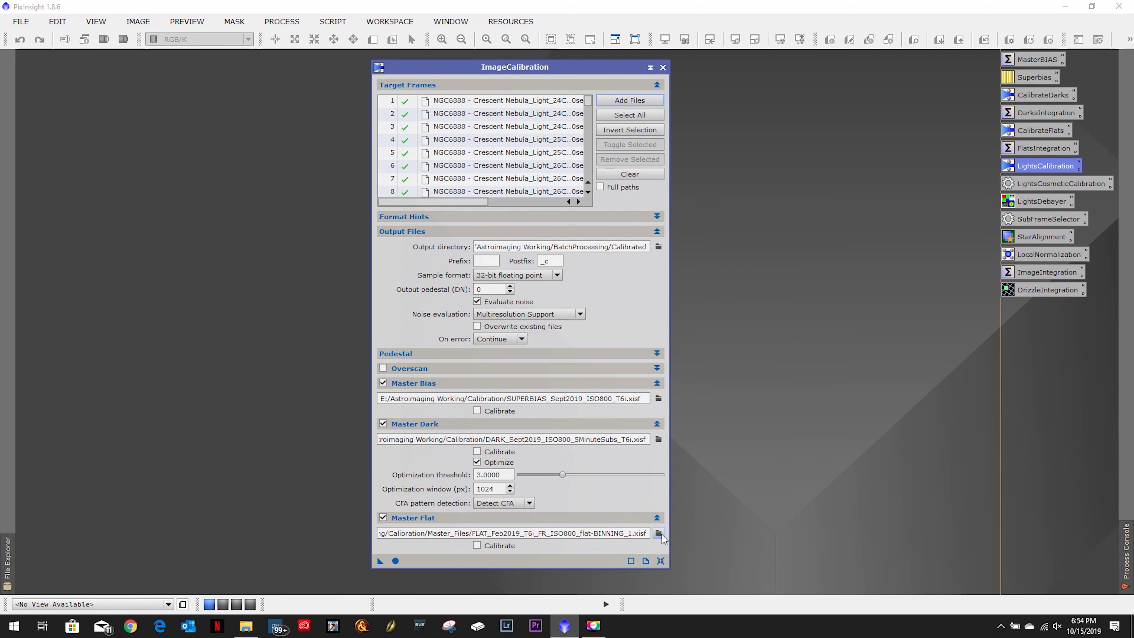
pyautogui.click(413, 342)
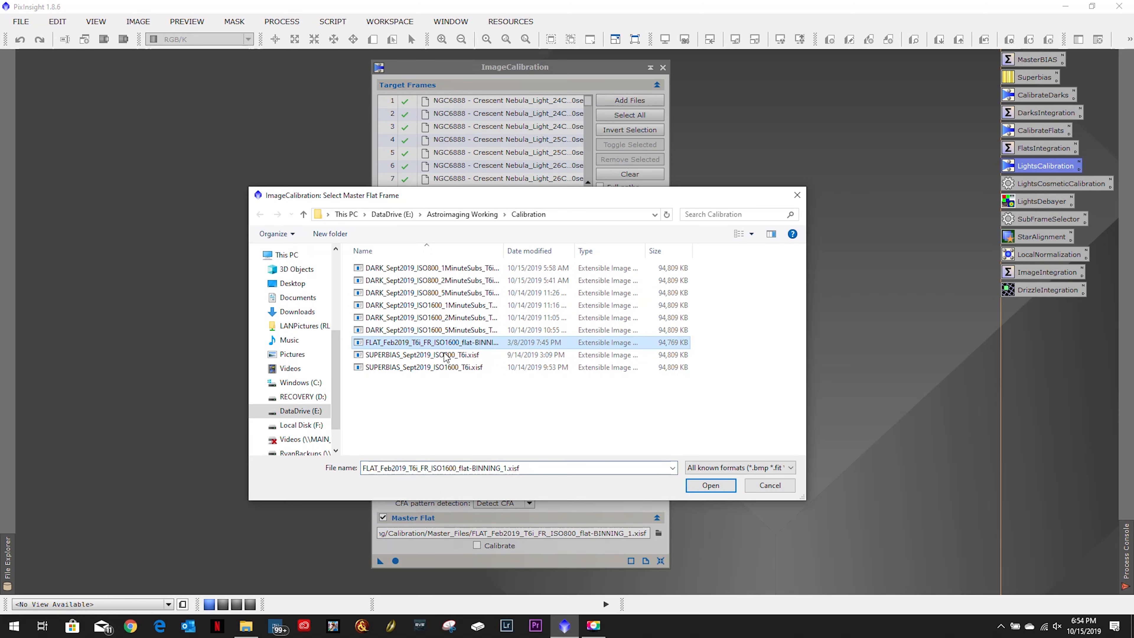
pyautogui.click(709, 476)
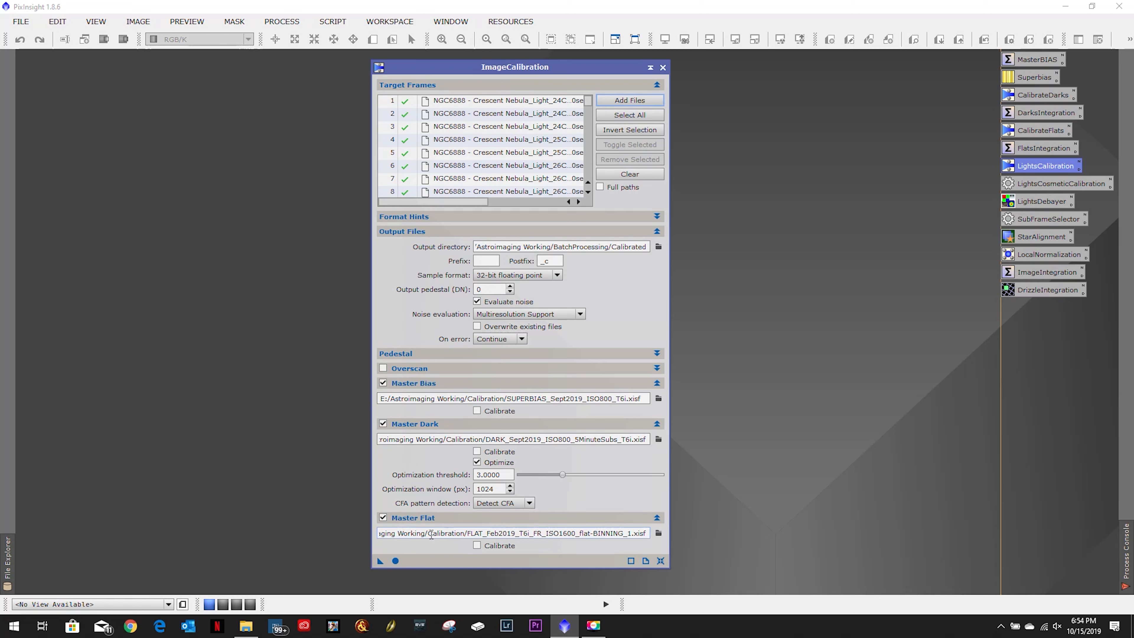
pyautogui.click(395, 561)
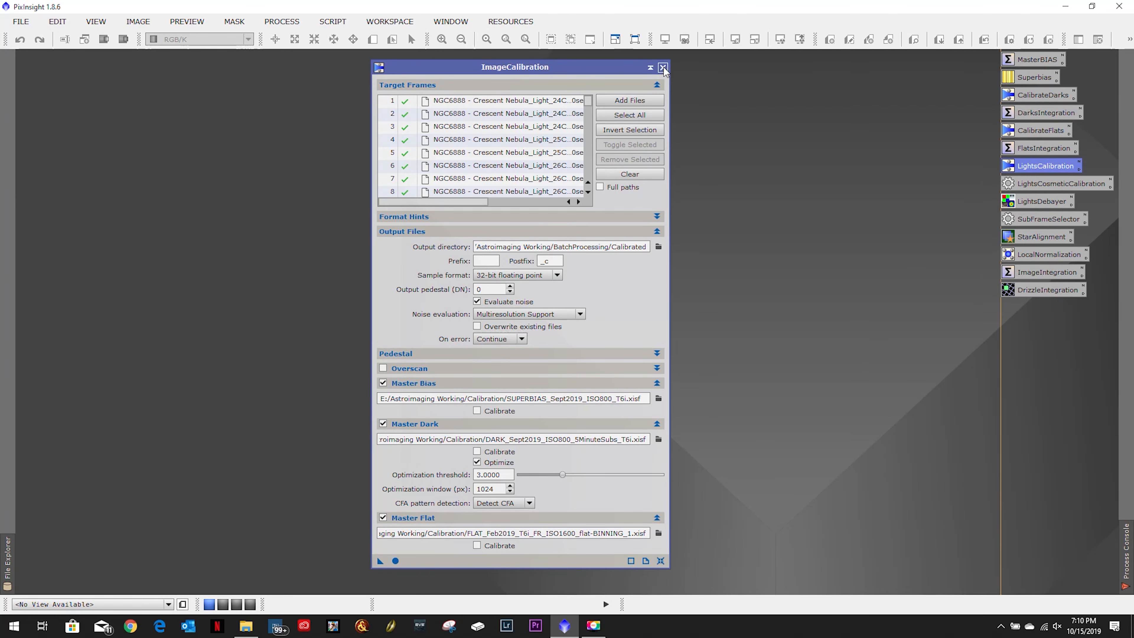
pyautogui.click(663, 67)
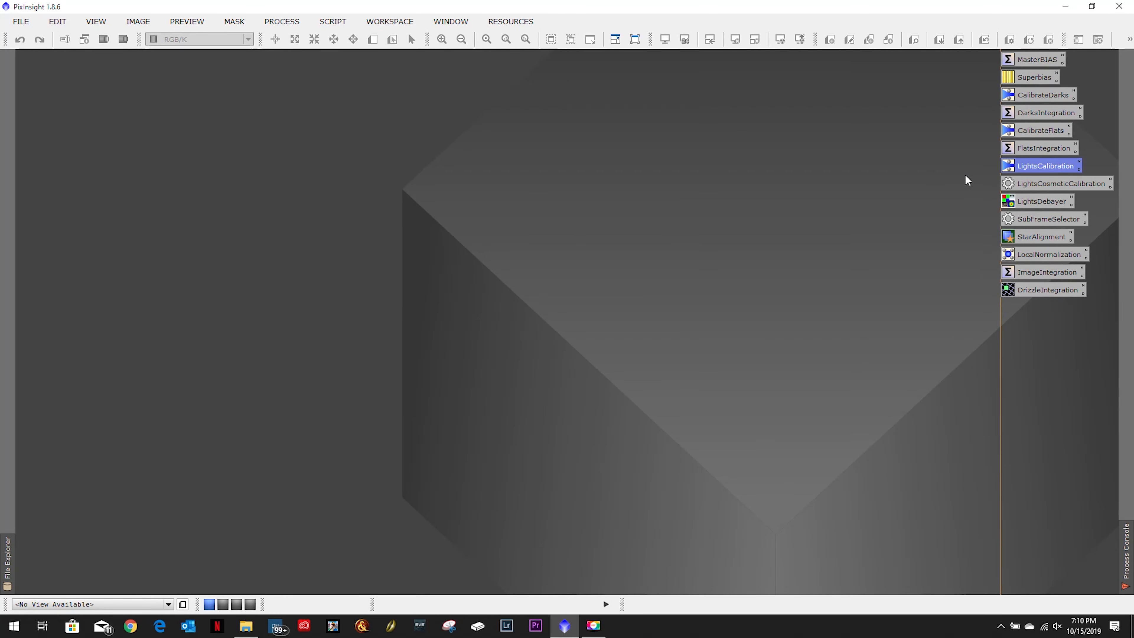
# - Open the saved LightsCosmeticCalibration process and add all frames from the BatchProcessing/Calibrated folder as targets
pyautogui.doubleClick(1040, 183)
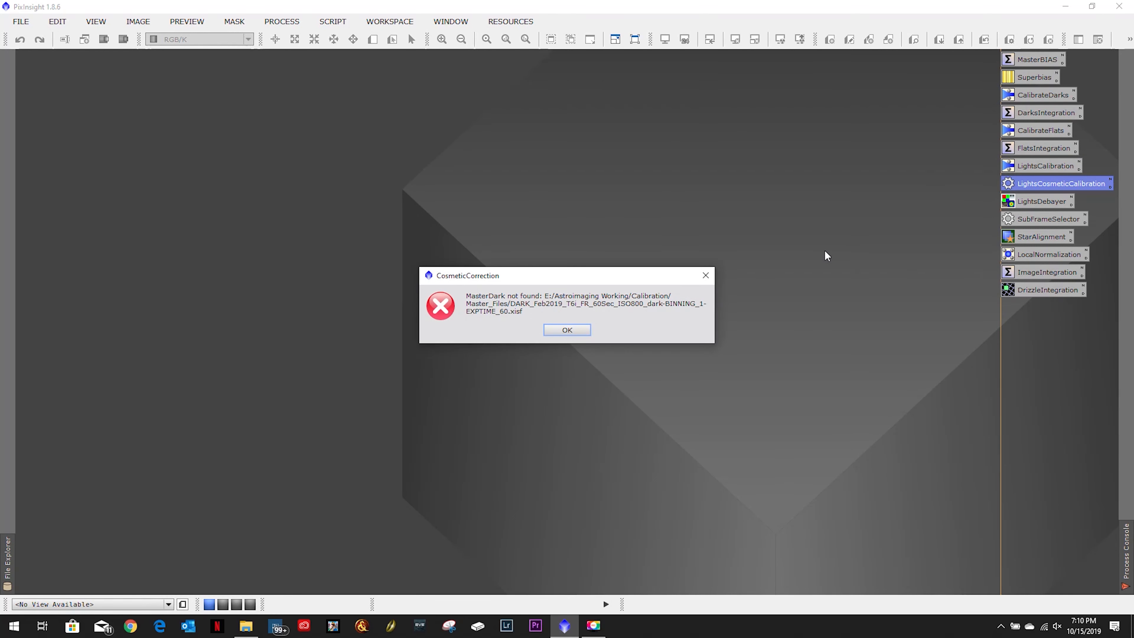
pyautogui.click(569, 329)
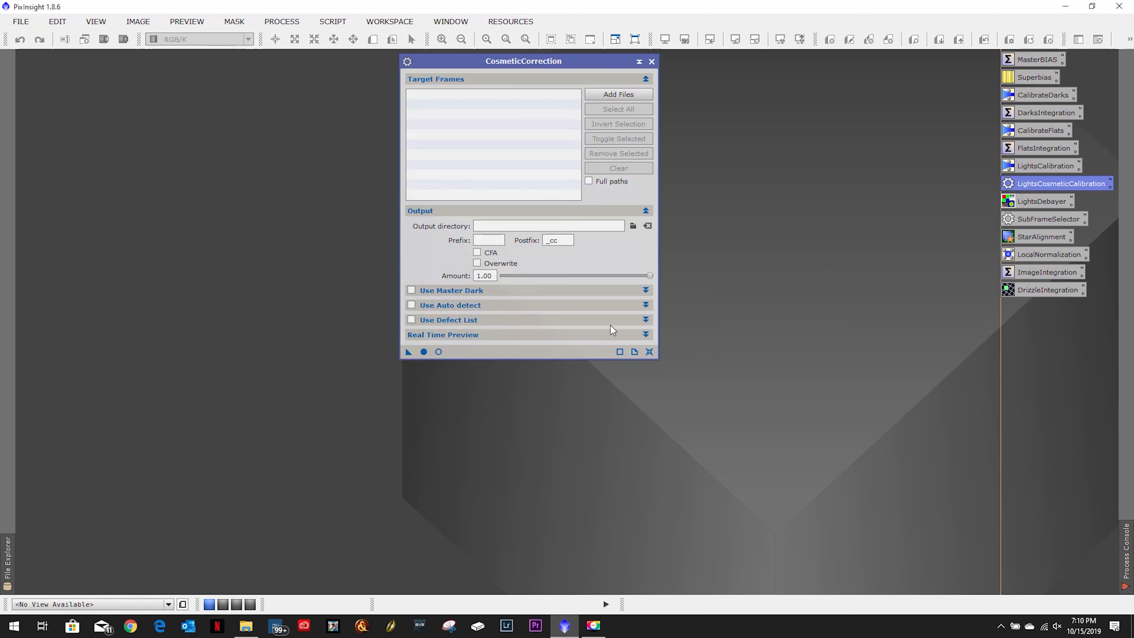
pyautogui.click(623, 97)
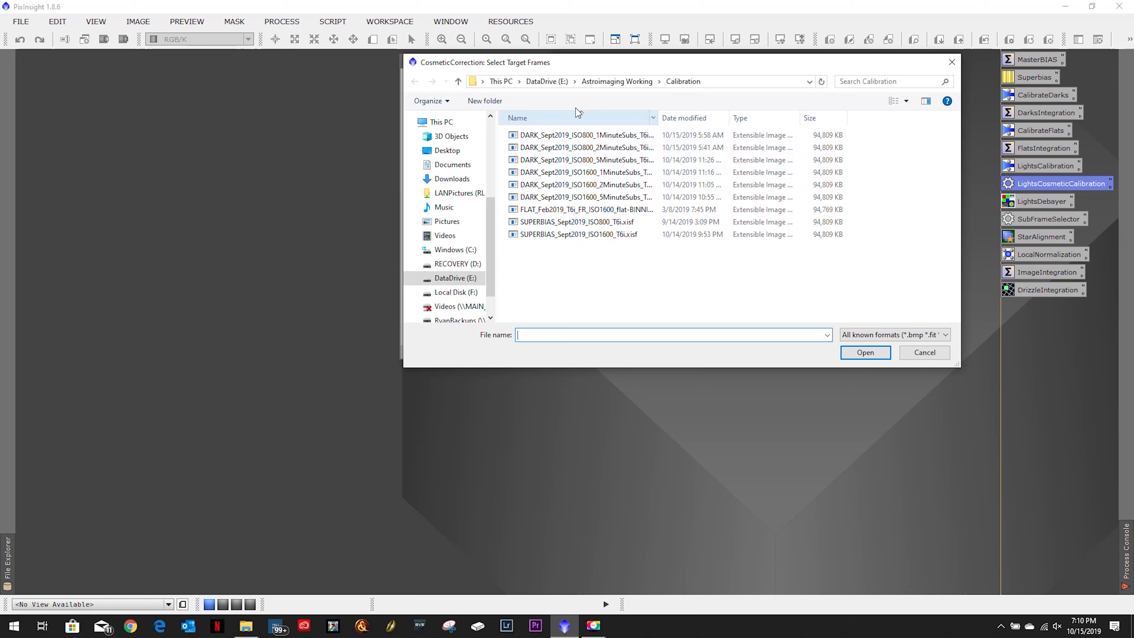
pyautogui.click(614, 82)
pyautogui.click(554, 138)
pyautogui.doubleClick(553, 138)
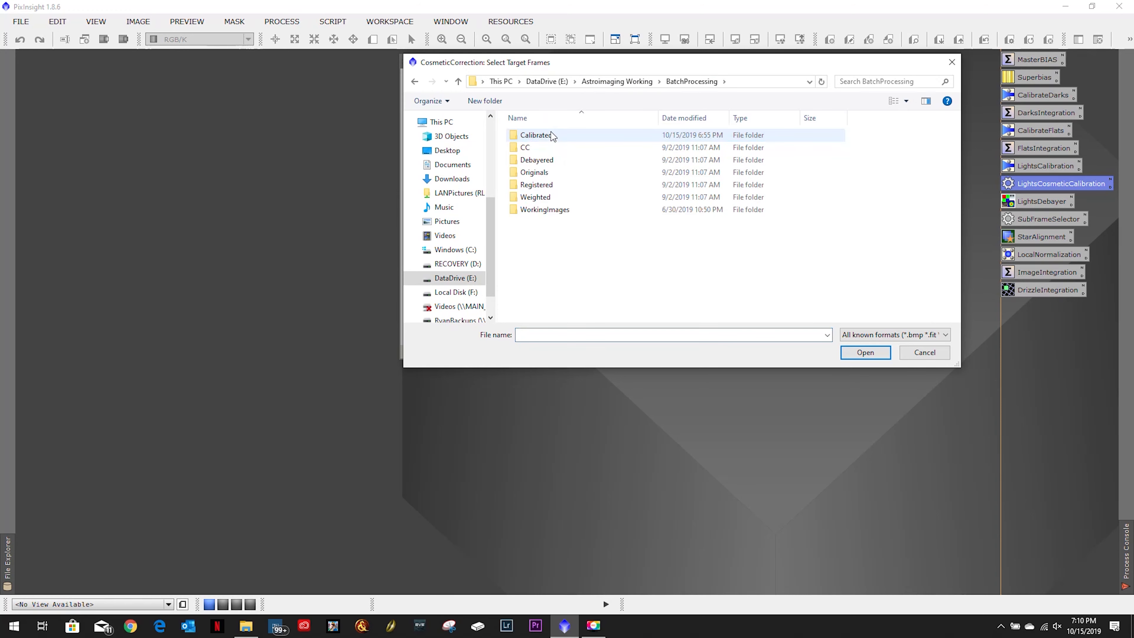
pyautogui.doubleClick(551, 134)
pyautogui.click(550, 136)
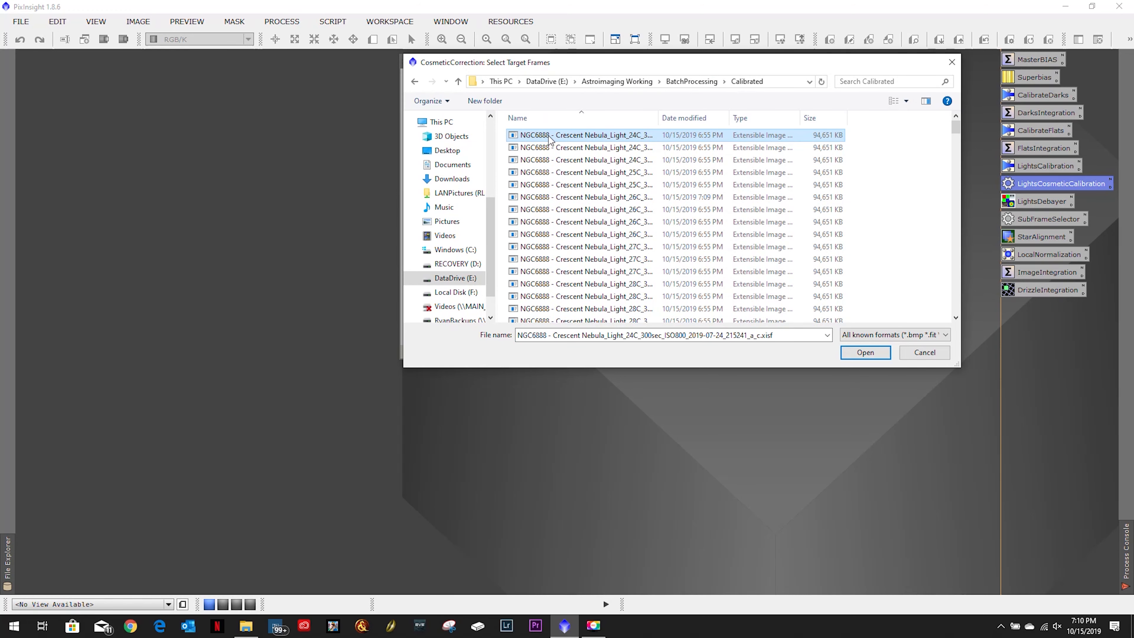
pyautogui.hotkey('ctrl', 'a')
pyautogui.click(865, 352)
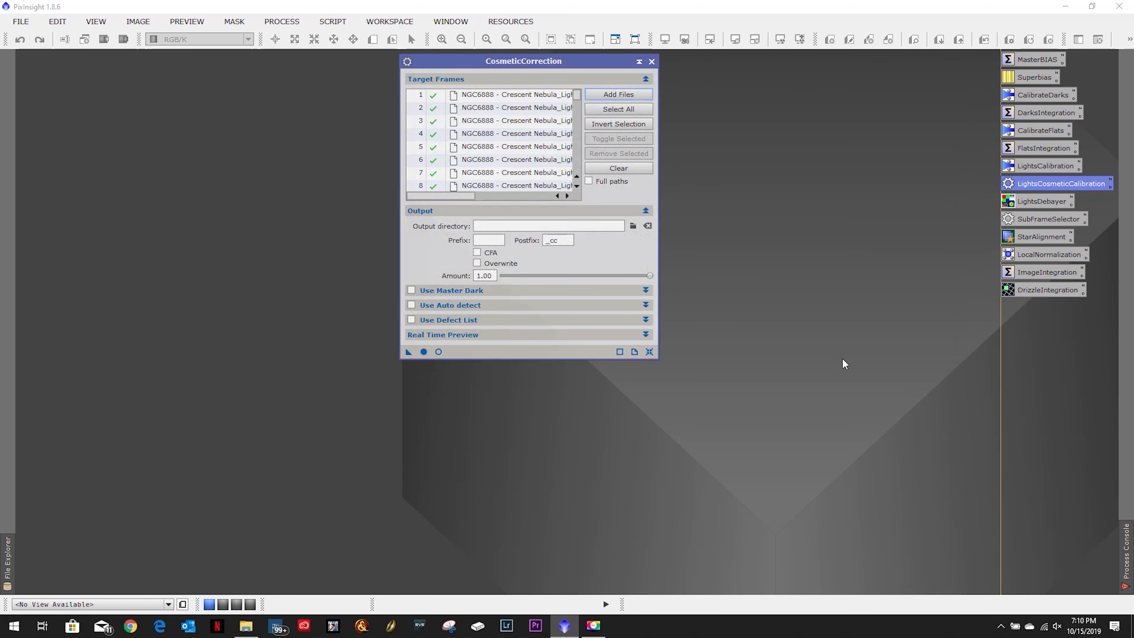
# - Set the cosmetic correction's output directory to the BatchProcessing/CC folder
pyautogui.click(632, 226)
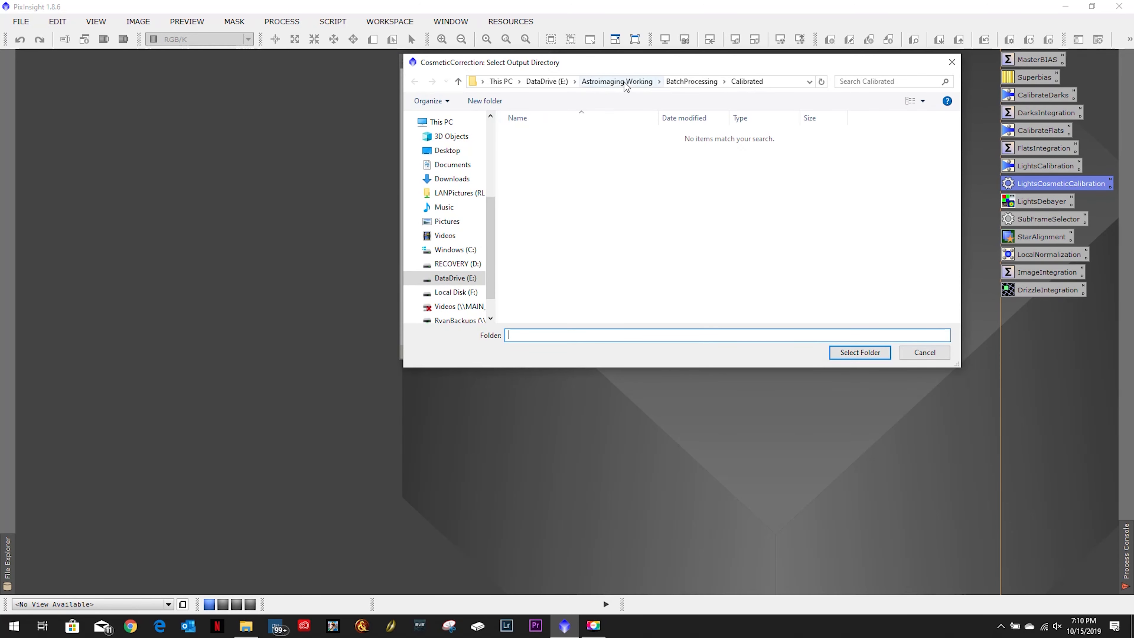
pyautogui.click(693, 81)
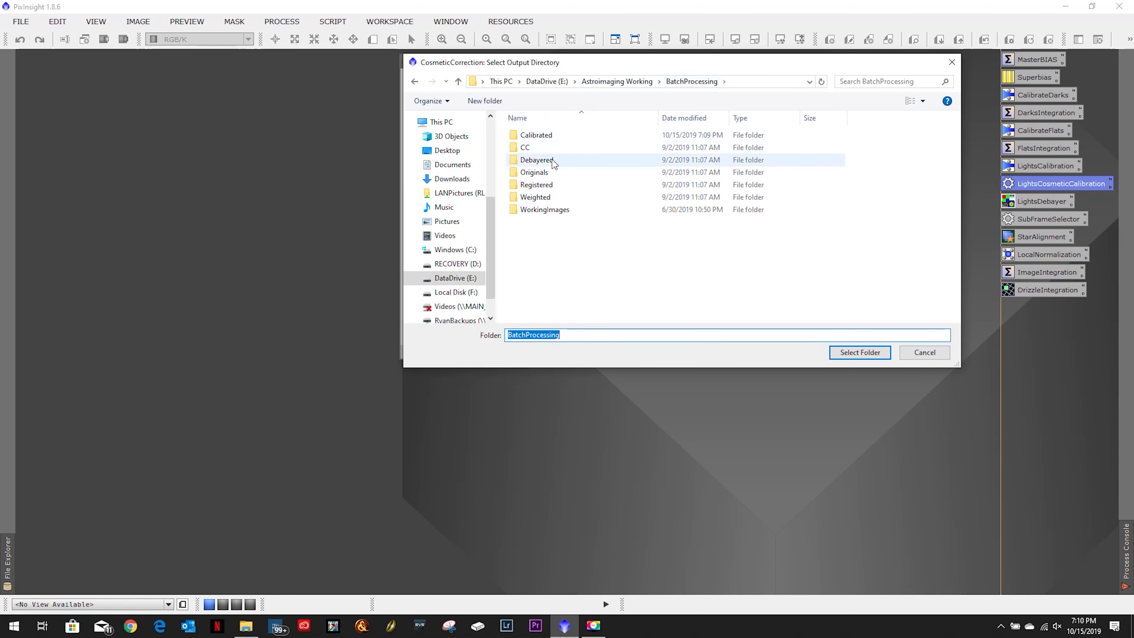
pyautogui.doubleClick(528, 148)
pyautogui.click(859, 352)
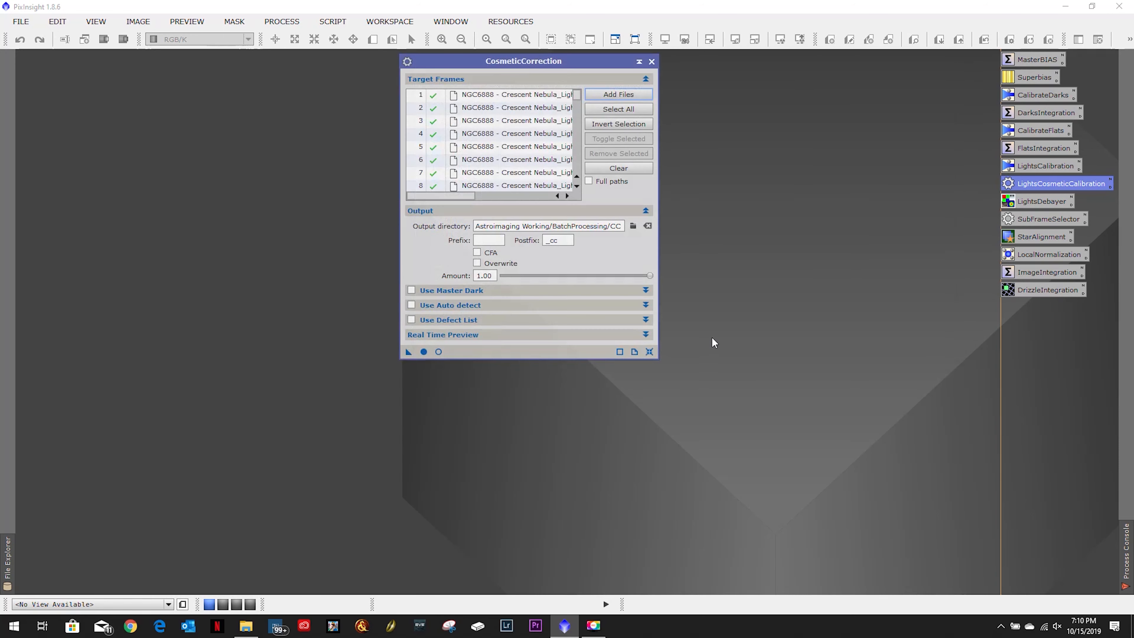
# - Enable Use Master Dark and load DARK_Sept2019_ISO800_5MinuteSubs_T6i.xisf from the Calibration folder
pyautogui.click(411, 291)
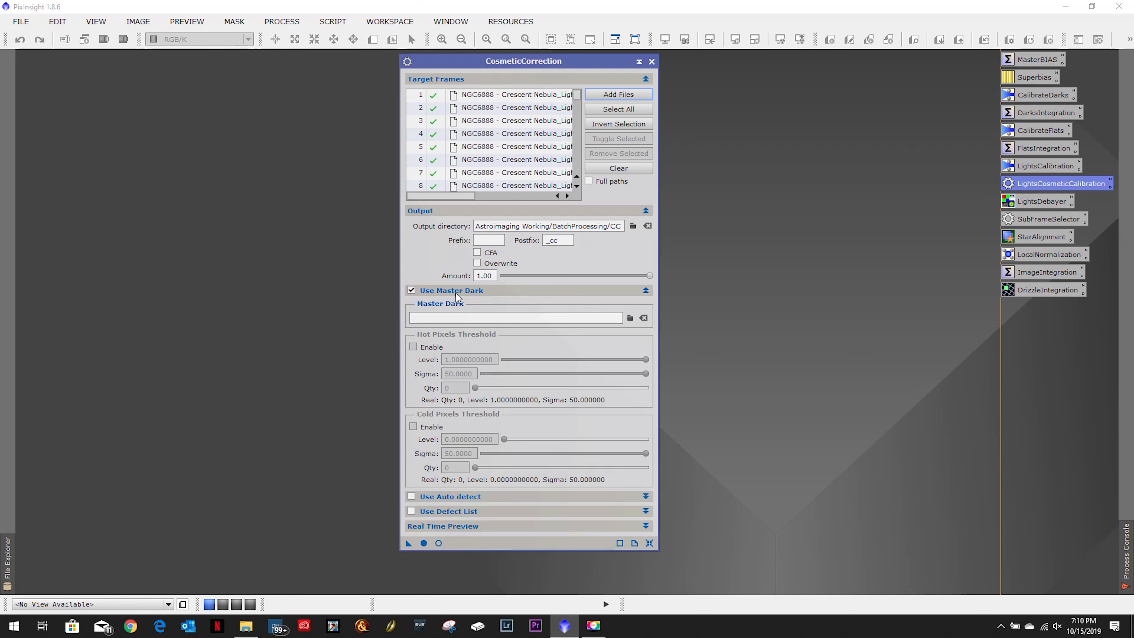
pyautogui.click(630, 318)
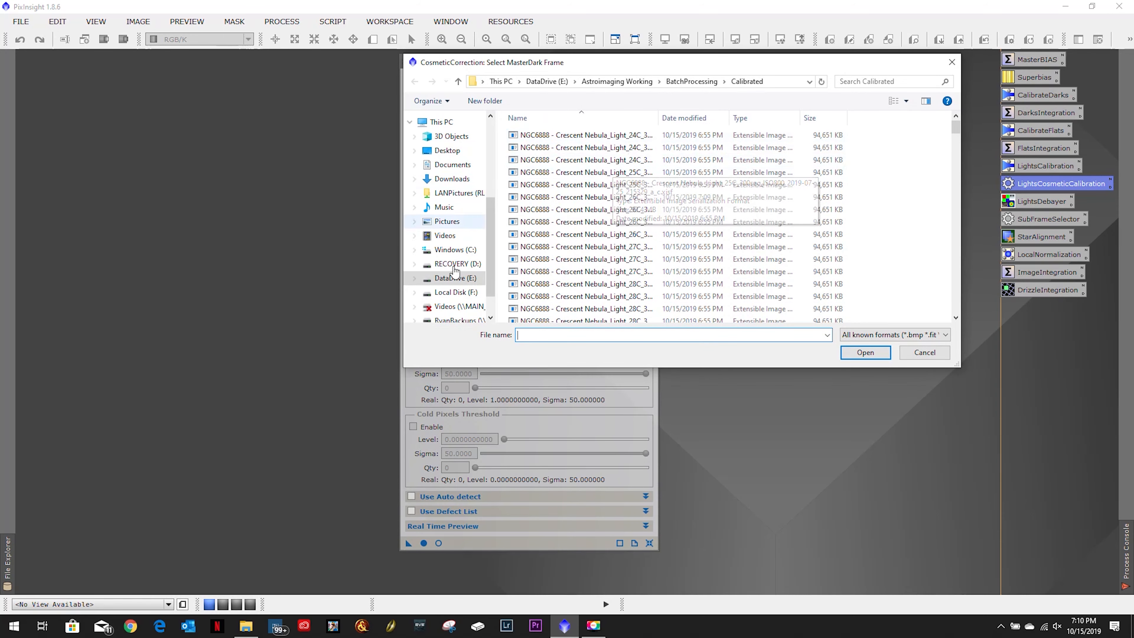
pyautogui.click(679, 83)
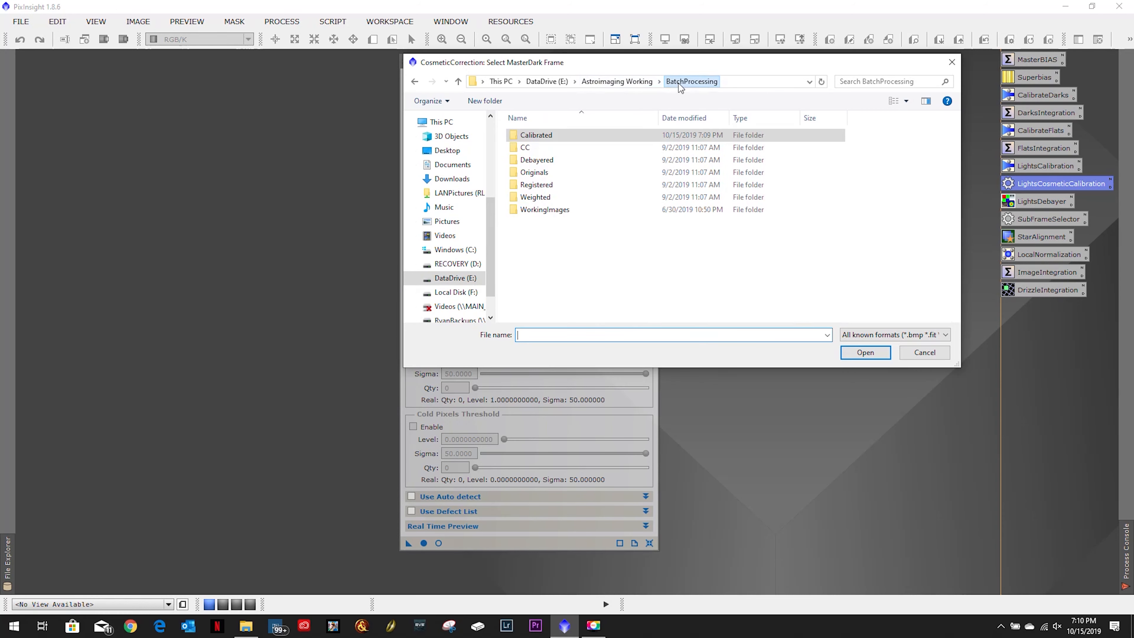
pyautogui.click(617, 82)
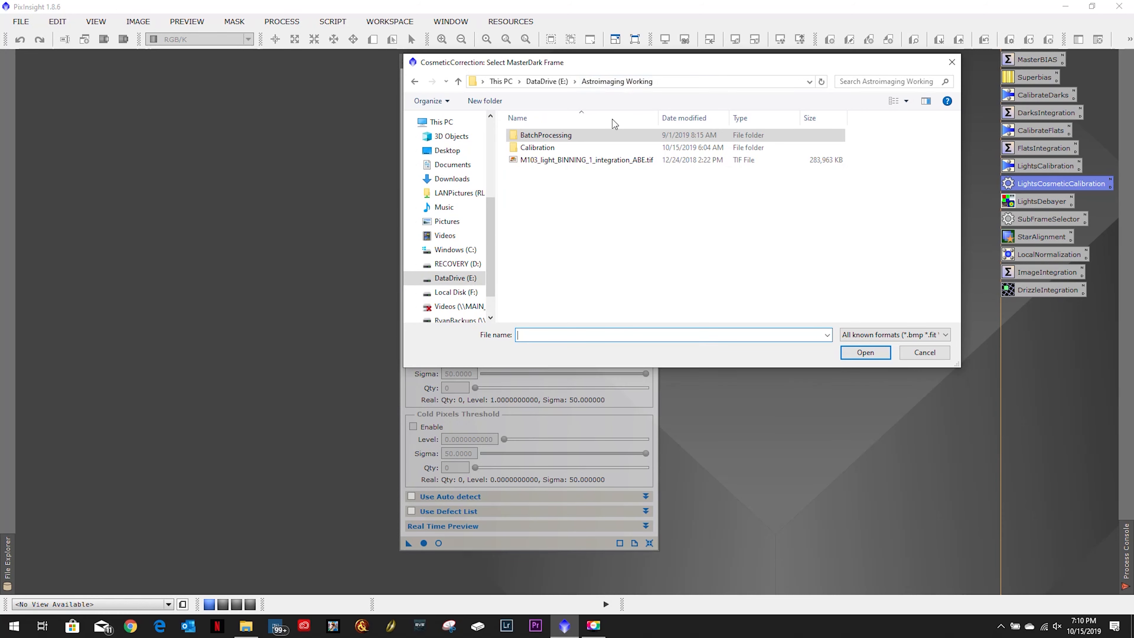
pyautogui.doubleClick(552, 148)
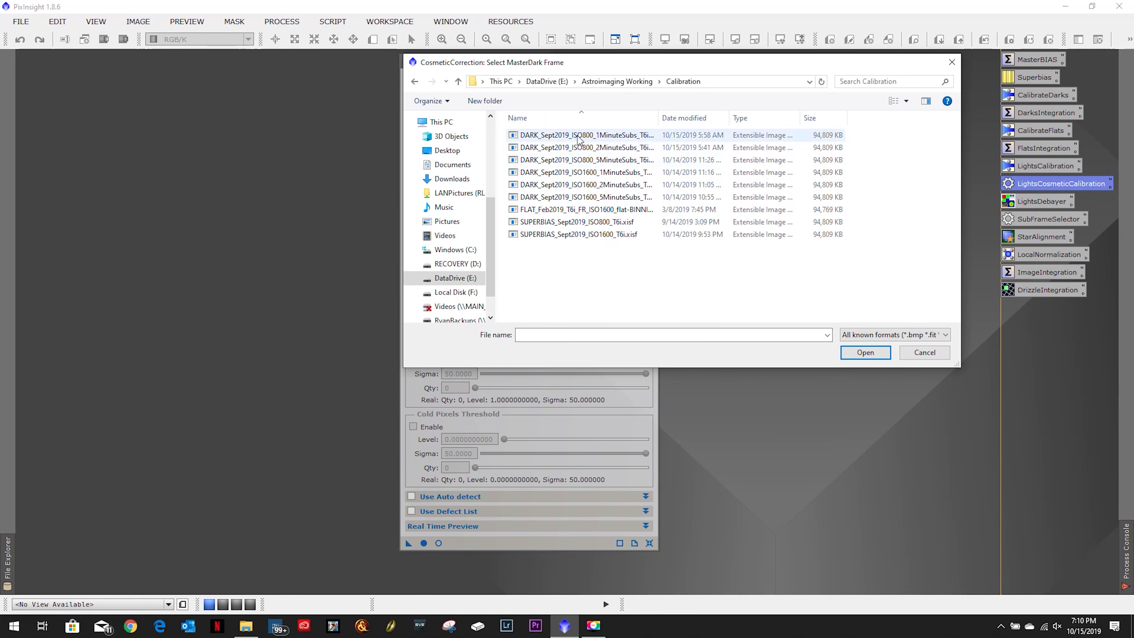
pyautogui.click(582, 162)
pyautogui.doubleClick(583, 164)
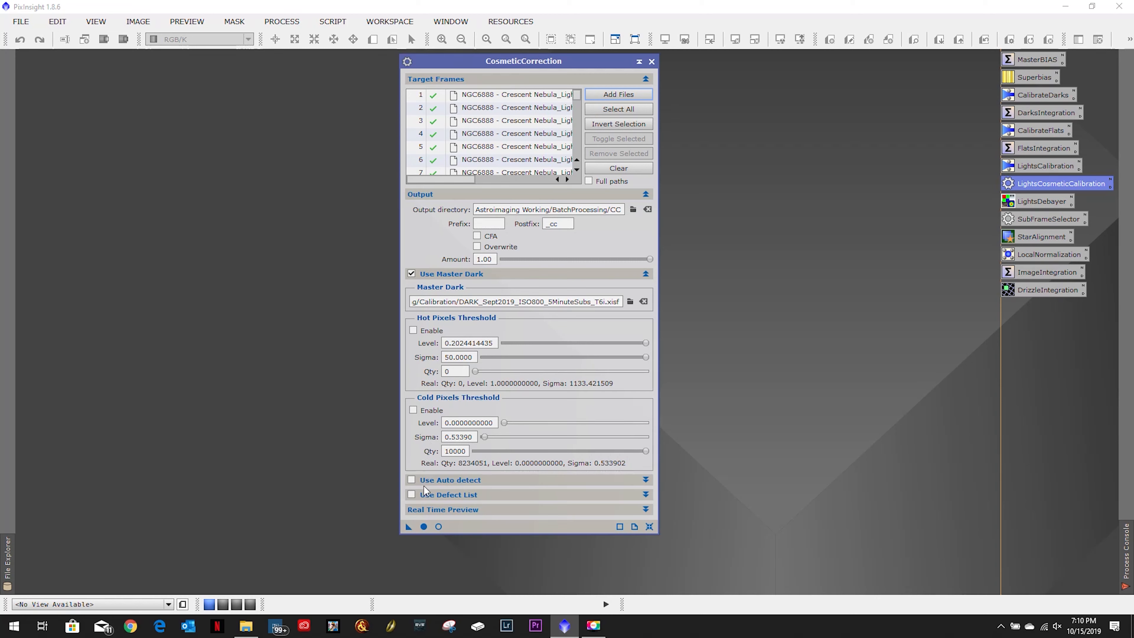
pyautogui.click(439, 528)
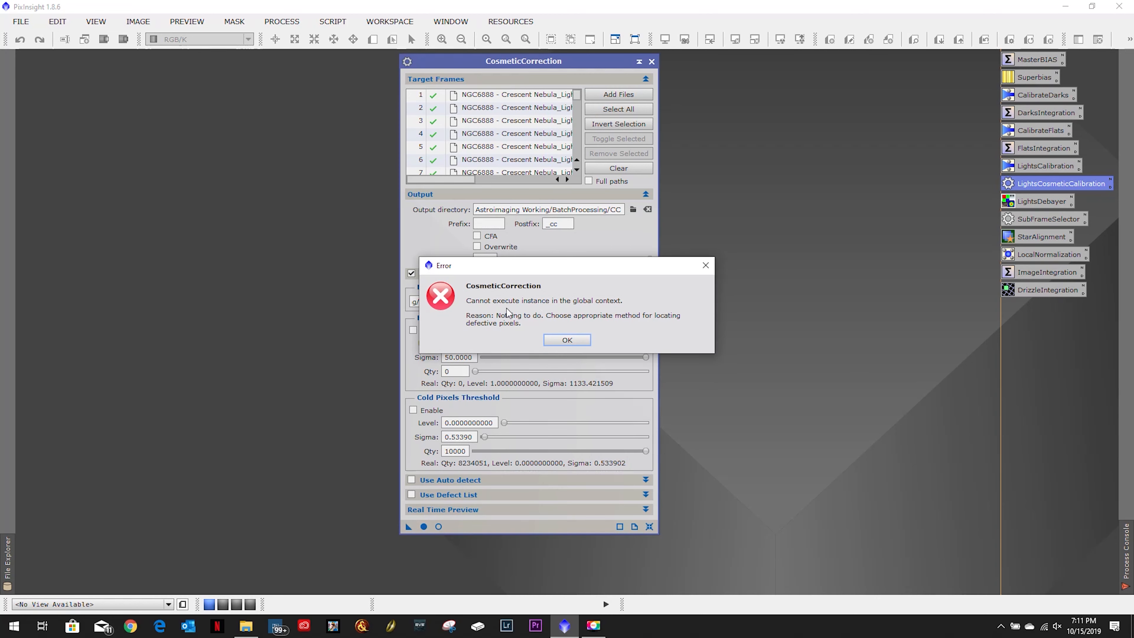
pyautogui.click(572, 341)
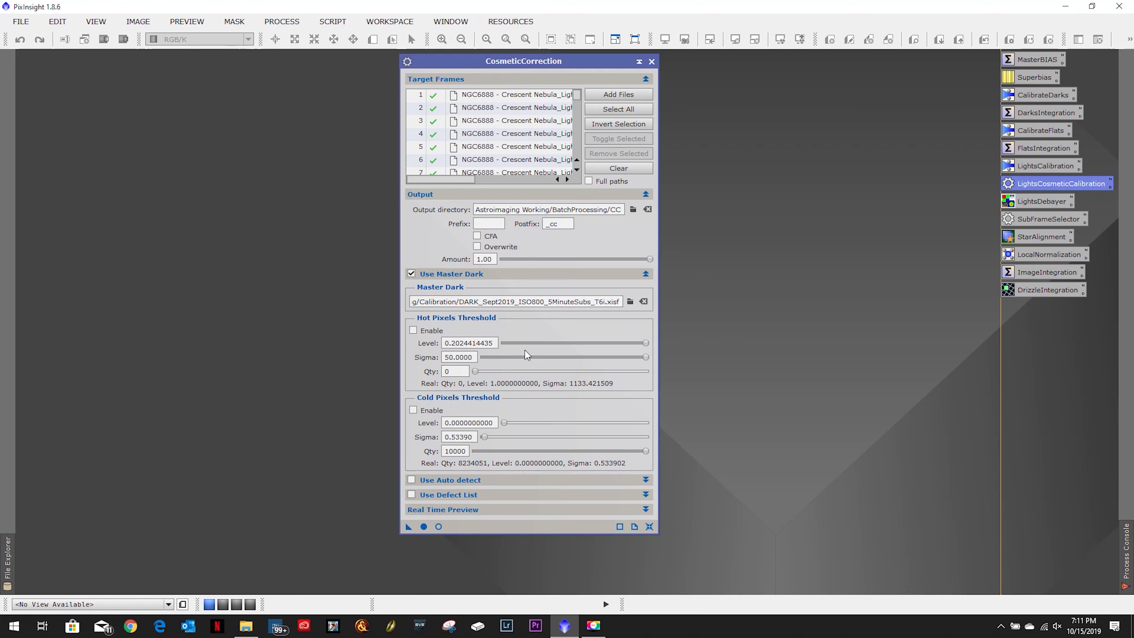
pyautogui.click(456, 480)
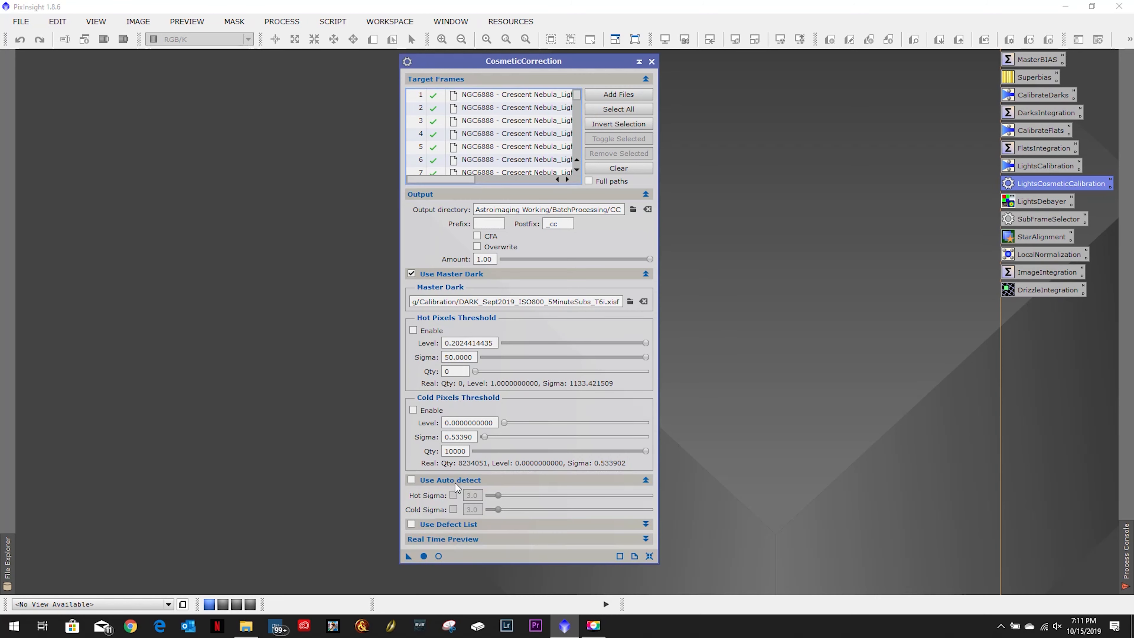
pyautogui.click(439, 481)
pyautogui.click(443, 494)
pyautogui.click(444, 494)
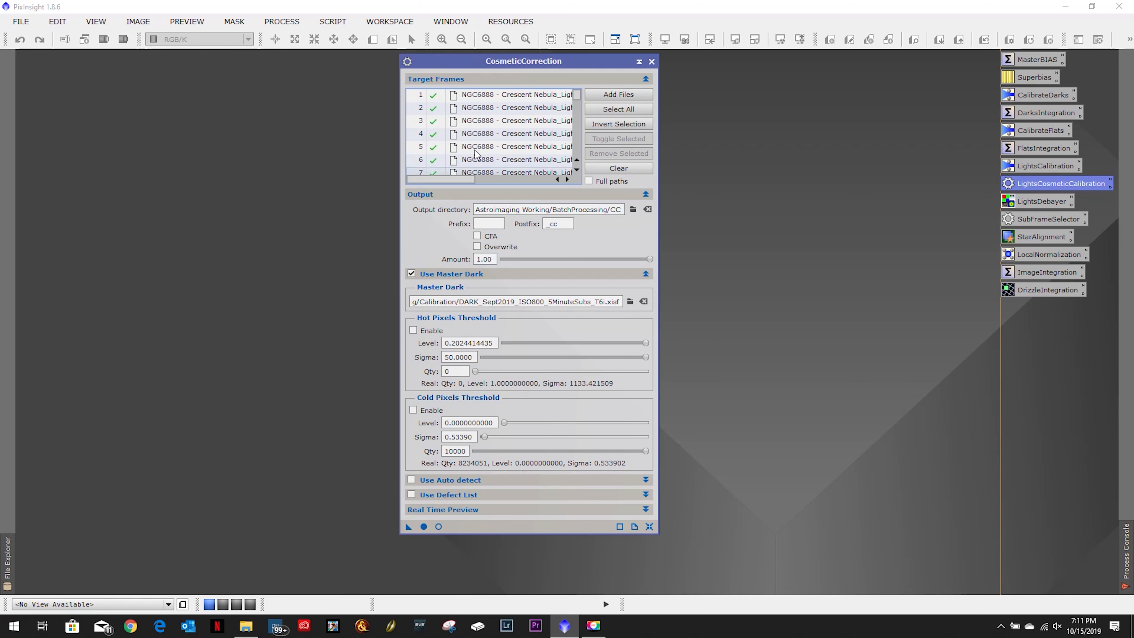
# - Open the first calibrated target frame and show the cosmetic correction's Real-Time Preview beside the process dialog
pyautogui.doubleClick(500, 99)
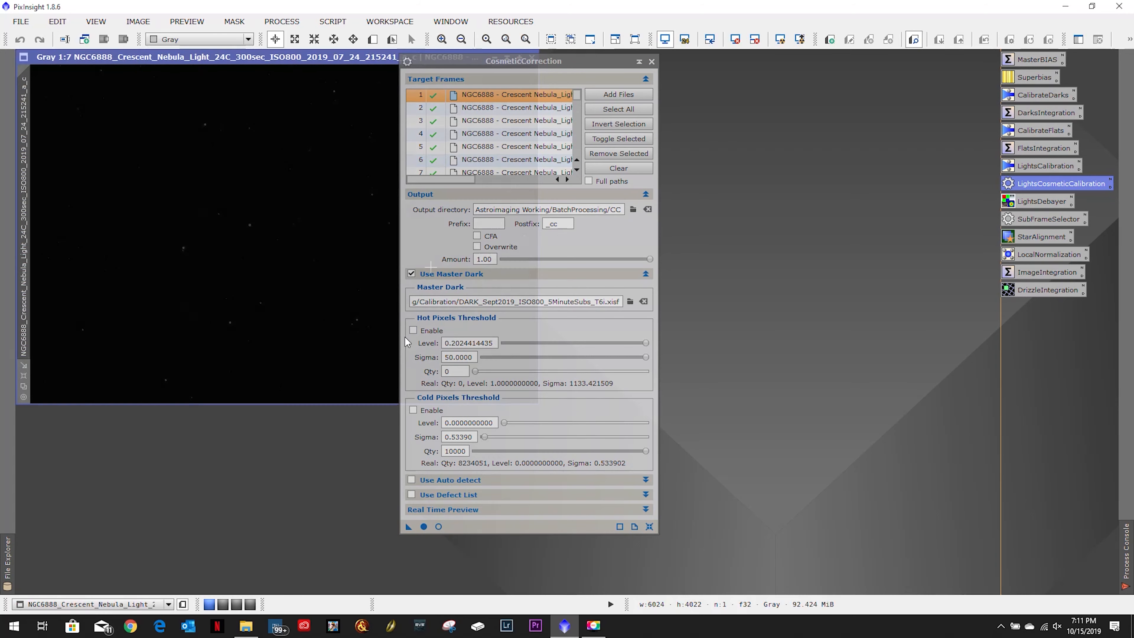
pyautogui.moveTo(466, 63); pyautogui.dragTo(613, 66)
pyautogui.click(583, 528)
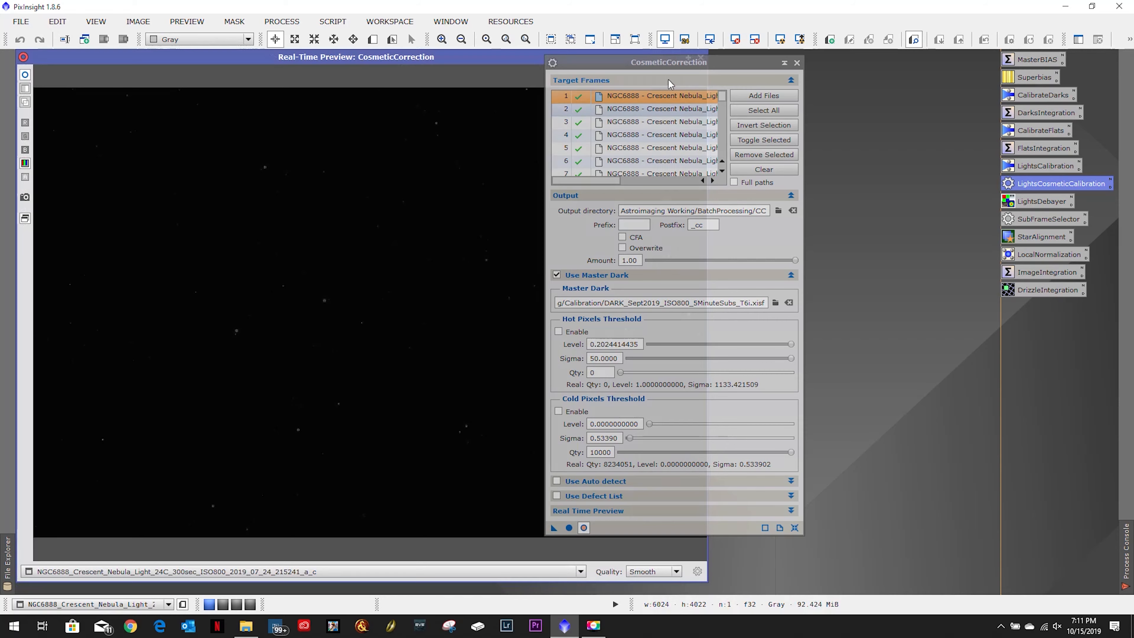
pyautogui.moveTo(621, 64); pyautogui.dragTo(805, 64)
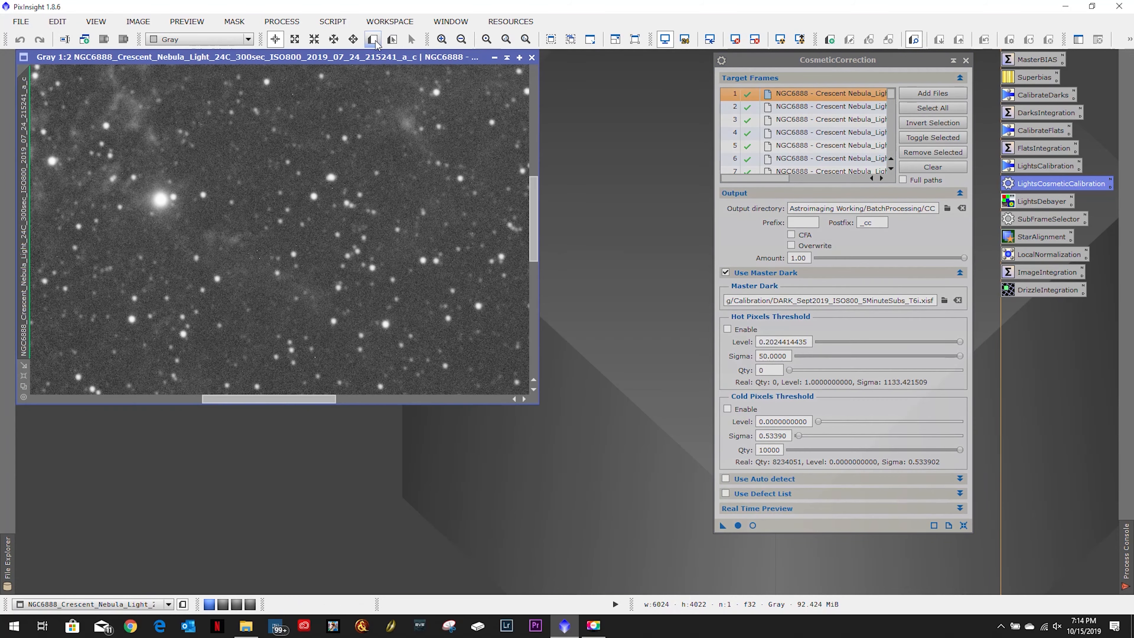
# - Define a preview region of about 356 × 266 px near the bright star and show it enlarged
pyautogui.click(376, 42)
pyautogui.moveTo(201, 220); pyautogui.dragTo(304, 298)
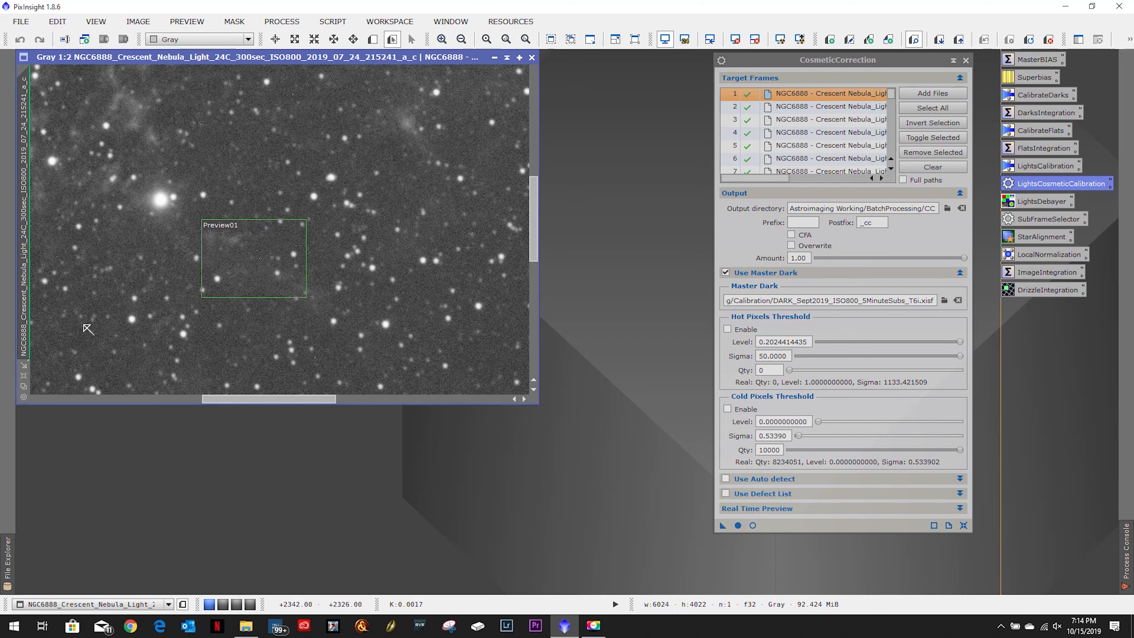
pyautogui.moveTo(538, 404); pyautogui.dragTo(742, 541)
pyautogui.click(25, 387)
pyautogui.scroll(2, 404, 268)
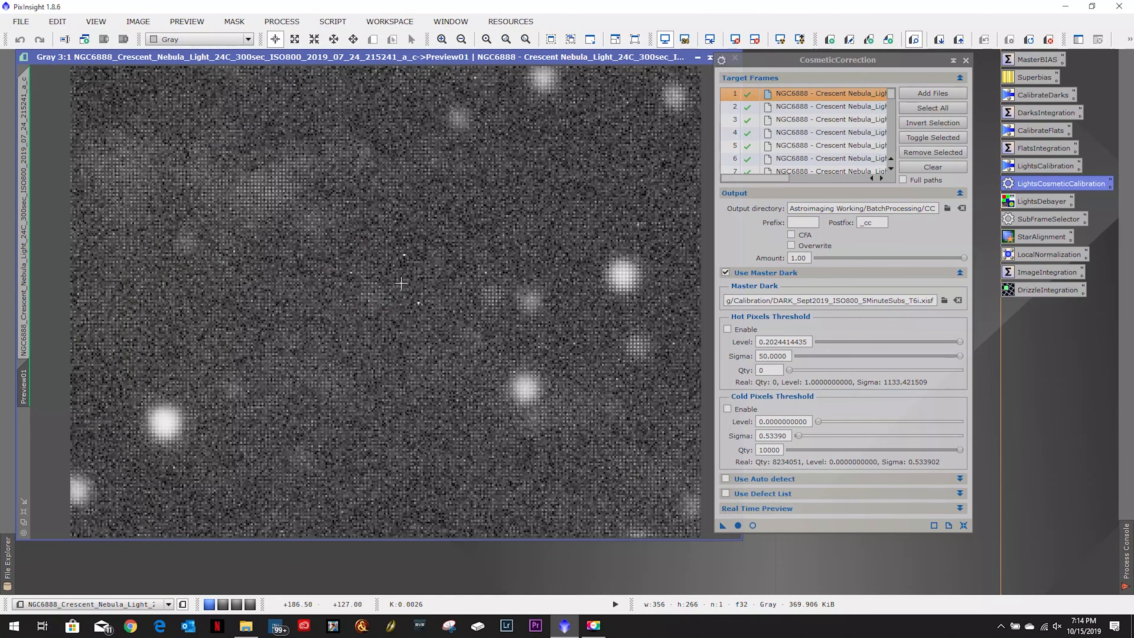
# - Enable the hot pixels threshold, set its level to about 0.2016 and check the correction in the Real-Time Preview
pyautogui.click(727, 330)
pyautogui.moveTo(961, 342)
pyautogui.mouseDown()
pyautogui.moveTo(774, 357)
pyautogui.moveTo(960, 347)
pyautogui.moveTo(799, 358)
pyautogui.moveTo(960, 357)
pyautogui.mouseUp()
pyautogui.moveTo(849, 343); pyautogui.dragTo(959, 341)
pyautogui.click(752, 525)
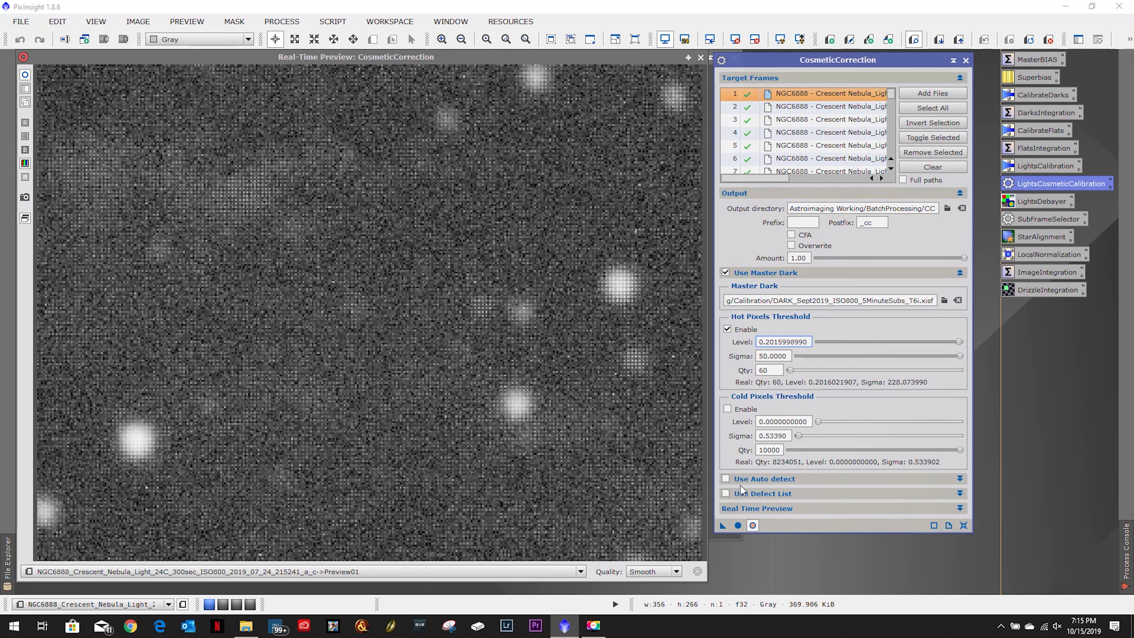
pyautogui.click(752, 525)
# - Close the test frame with its preview and run the cosmetic correction on all target frames
pyautogui.rightClick(21, 384)
pyautogui.click(56, 488)
pyautogui.moveTo(675, 59); pyautogui.dragTo(633, 75)
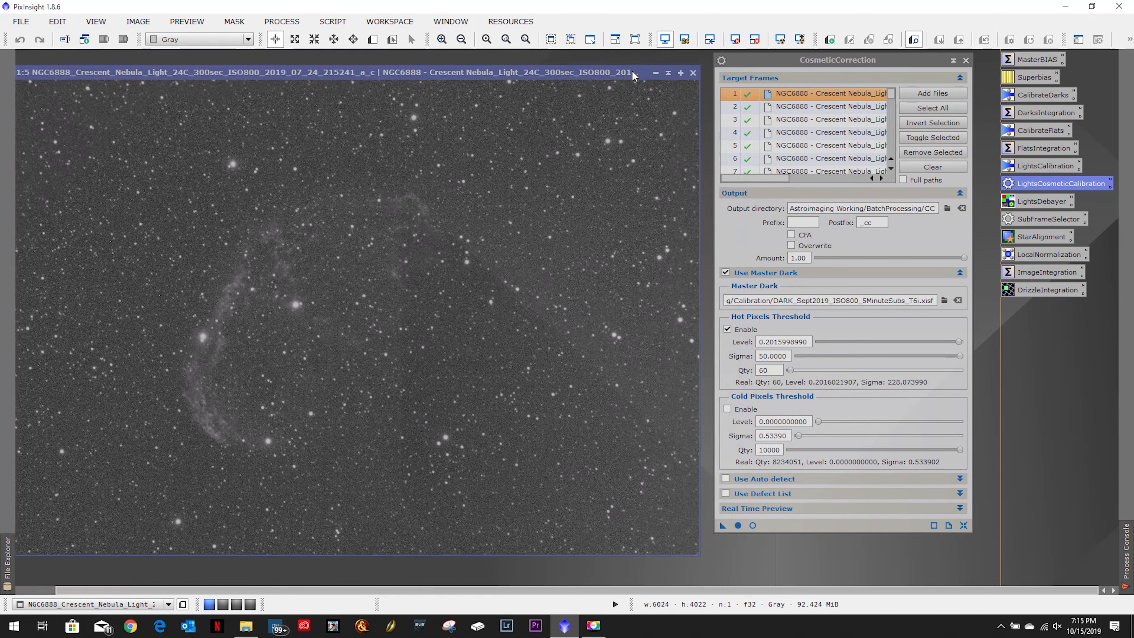
pyautogui.click(693, 74)
pyautogui.moveTo(891, 62); pyautogui.dragTo(635, 63)
pyautogui.click(483, 526)
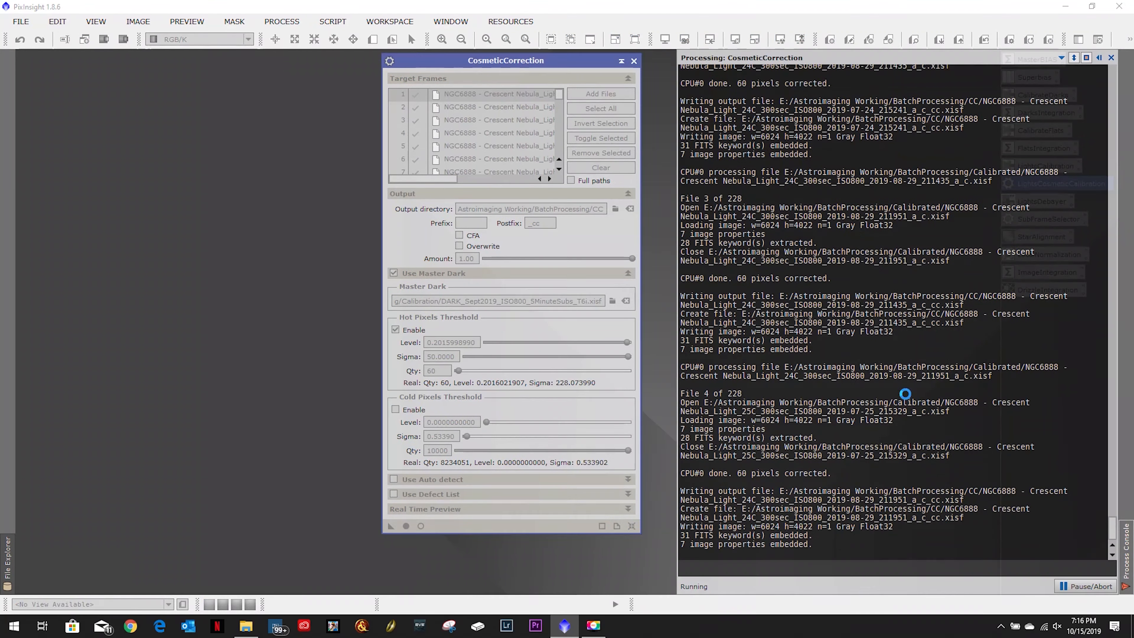